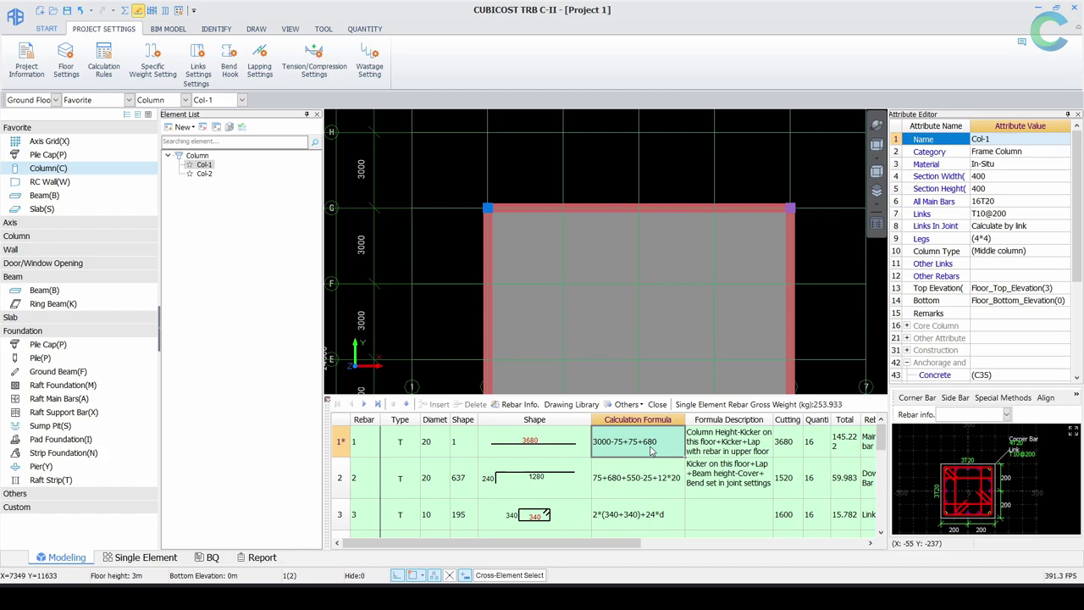
Open Floor Settings for the Ground Floor
{"action": "left_click", "coordinate": [61, 75]}
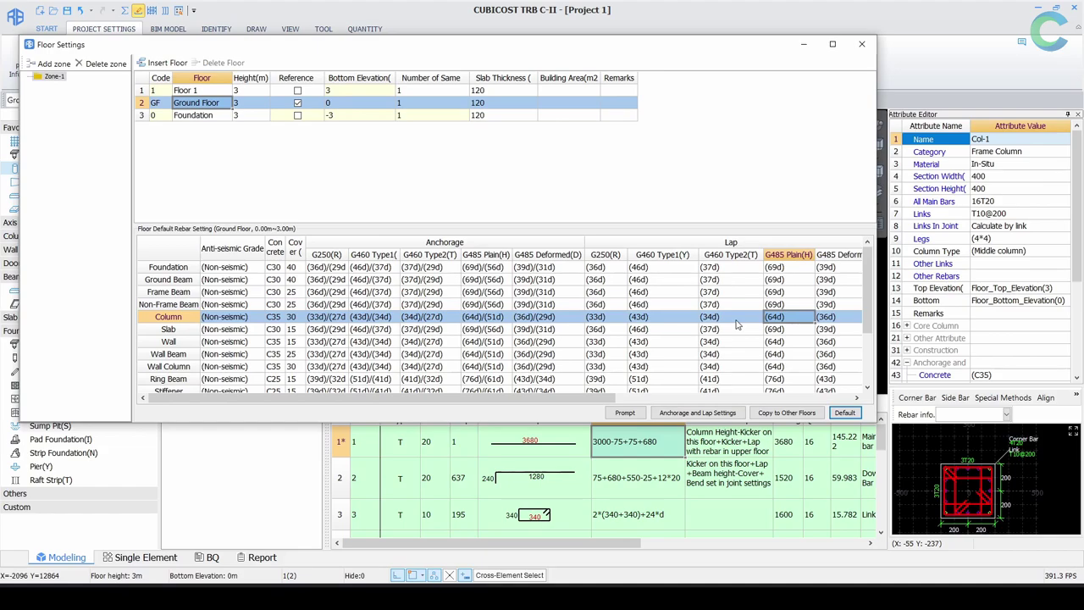
{"action": "left_click", "coordinate": [990, 139]}
{"action": "left_click", "coordinate": [999, 202]}
Replace the Column G460 Type2 lap (34d) with 500 and show the Prompt notes on lap values
{"action": "left_click", "coordinate": [741, 316]}
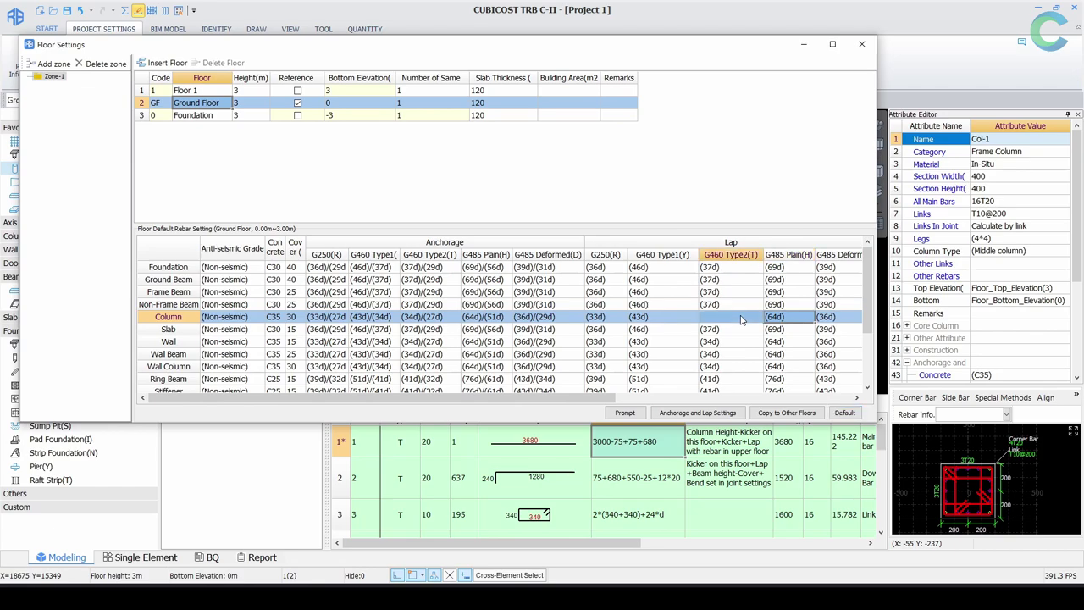
{"action": "key", "text": "BackSpace"}
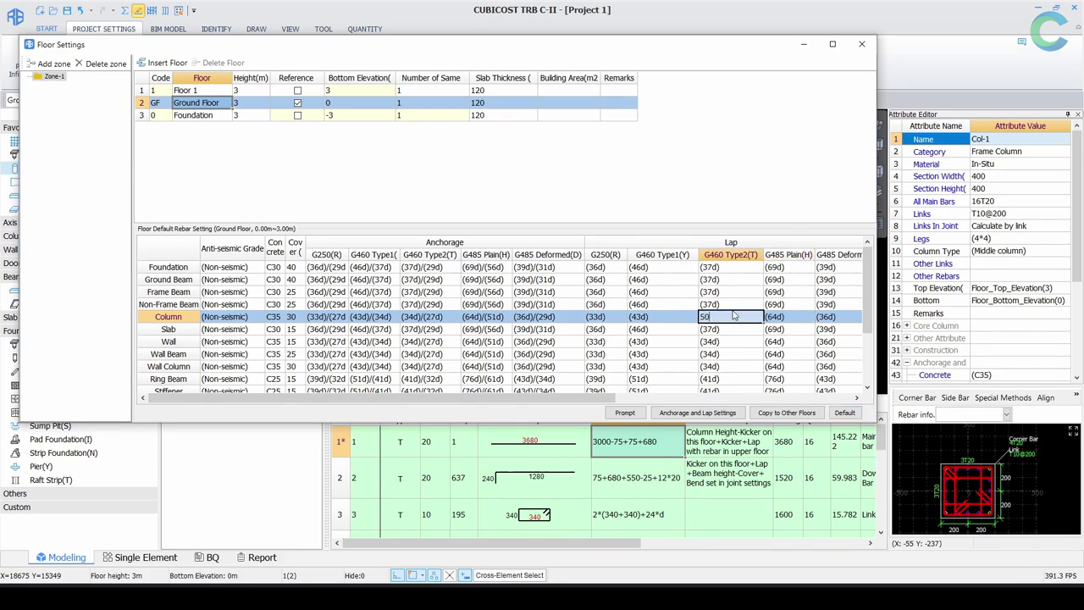
{"action": "key", "text": "Tab"}
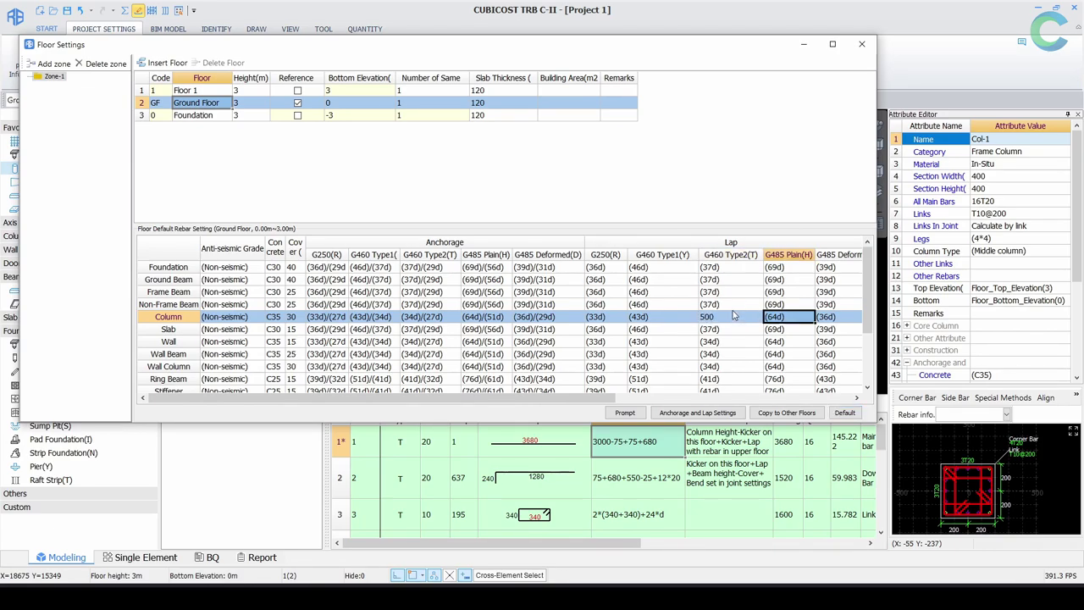
{"action": "left_click", "coordinate": [431, 320]}
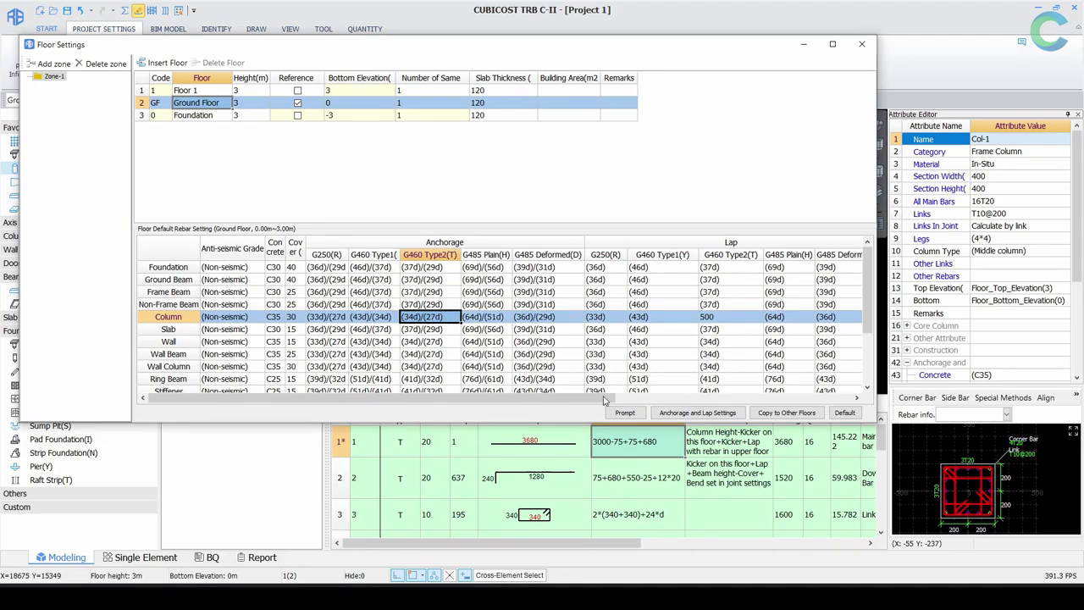
{"action": "left_click", "coordinate": [625, 413]}
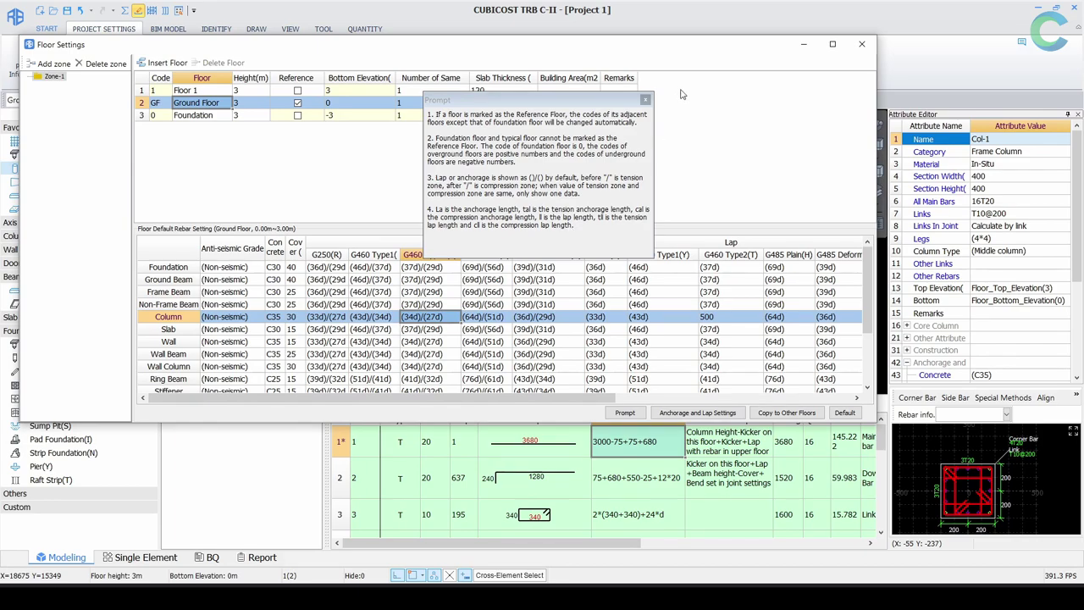
Recalculate Col-1 and check its dowel bar now uses 1340 length, 246.829 kg total
{"action": "left_click", "coordinate": [646, 100]}
{"action": "left_click", "coordinate": [860, 47]}
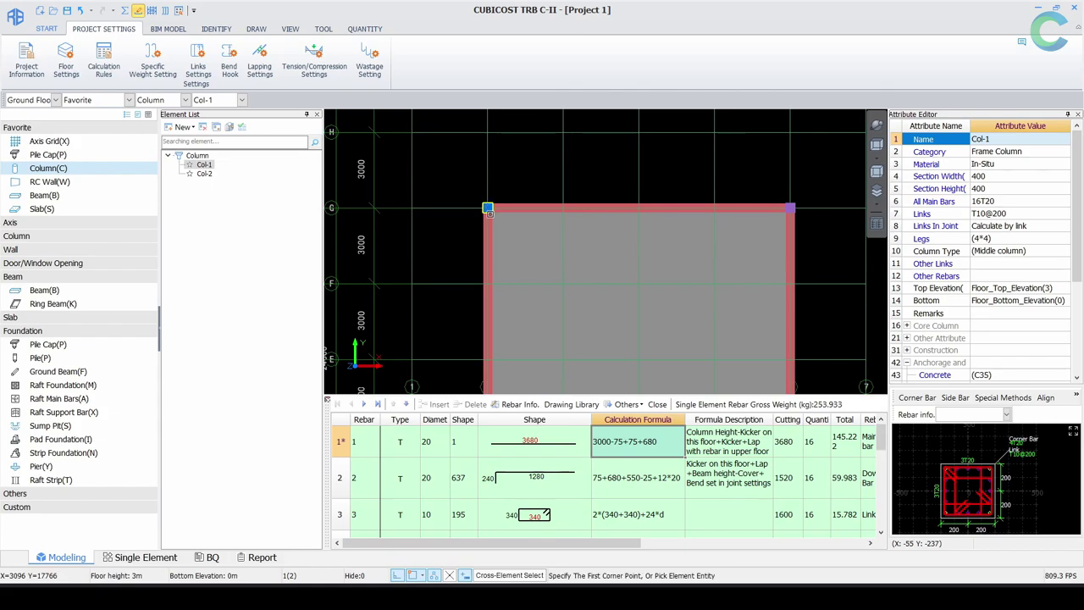
{"action": "right_click", "coordinate": [488, 212]}
{"action": "left_click", "coordinate": [550, 500]}
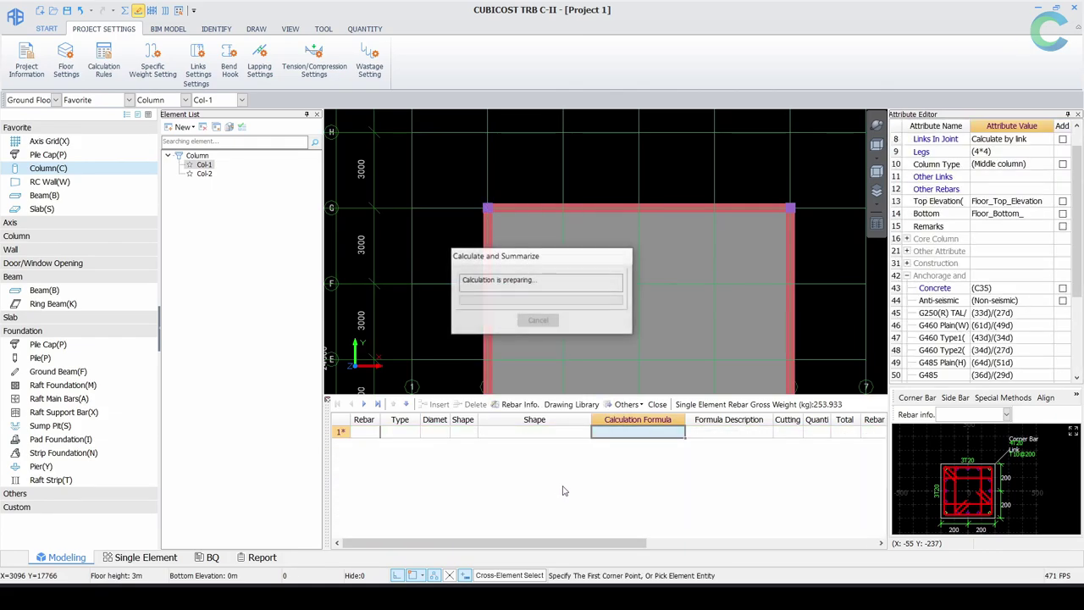
{"action": "left_click", "coordinate": [534, 322]}
{"action": "left_click", "coordinate": [490, 210]}
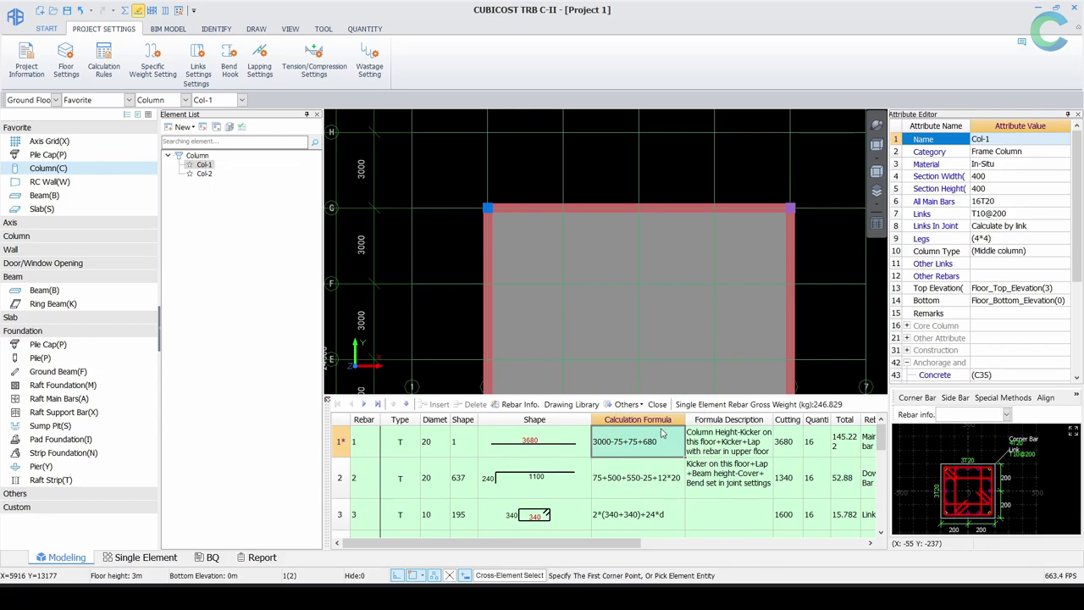
In the Column calculation rules, set main bar lap value to Lap 2 for columns and wall columns
{"action": "left_click", "coordinate": [106, 65]}
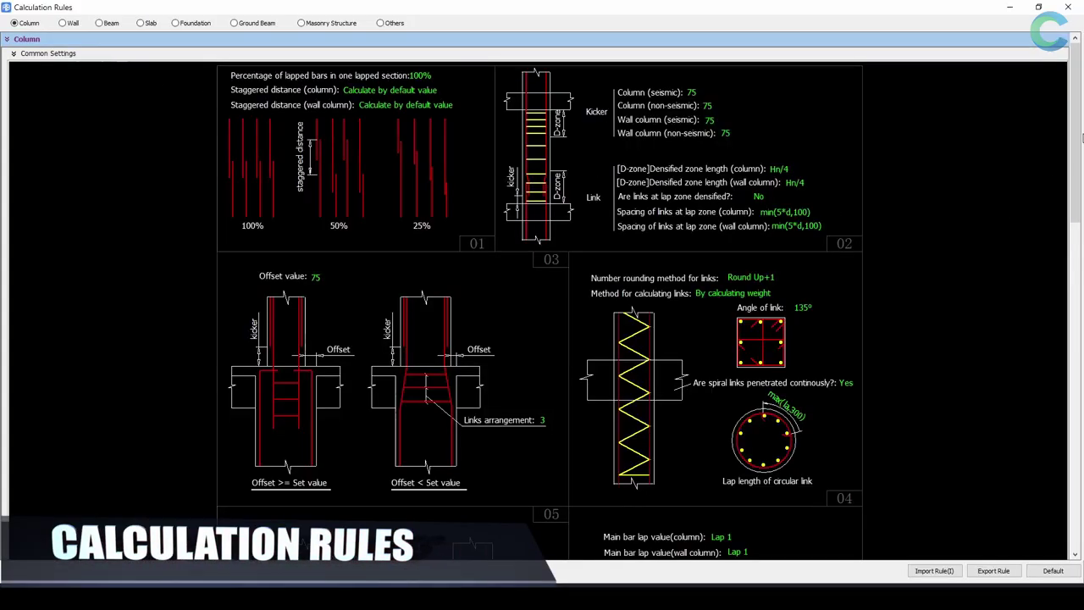
{"action": "left_click_drag", "start_coordinate": [1076, 133], "coordinate": [1074, 213]}
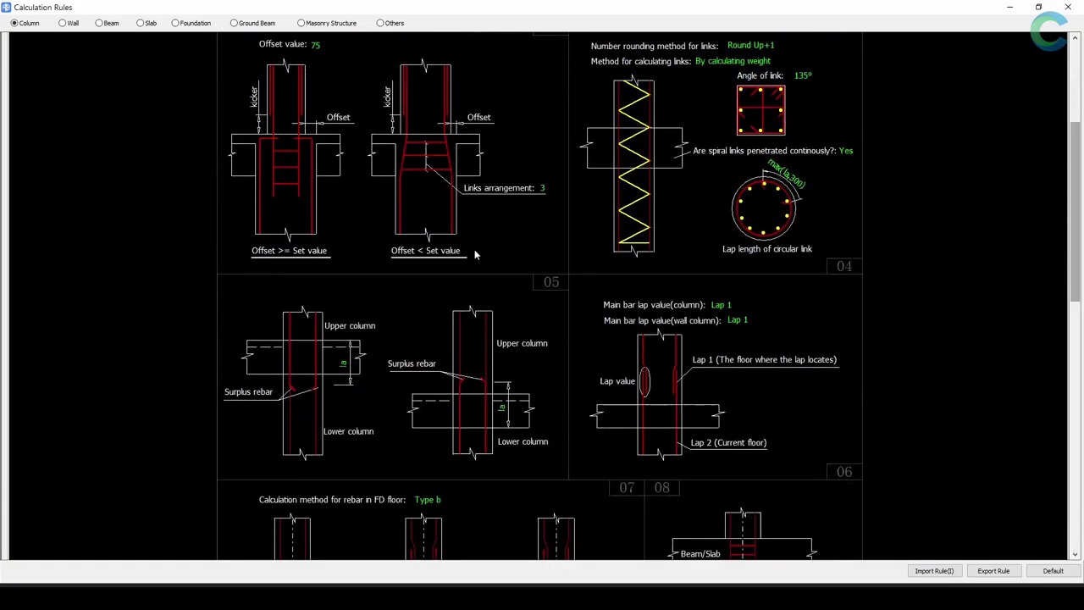
{"action": "left_click", "coordinate": [41, 27]}
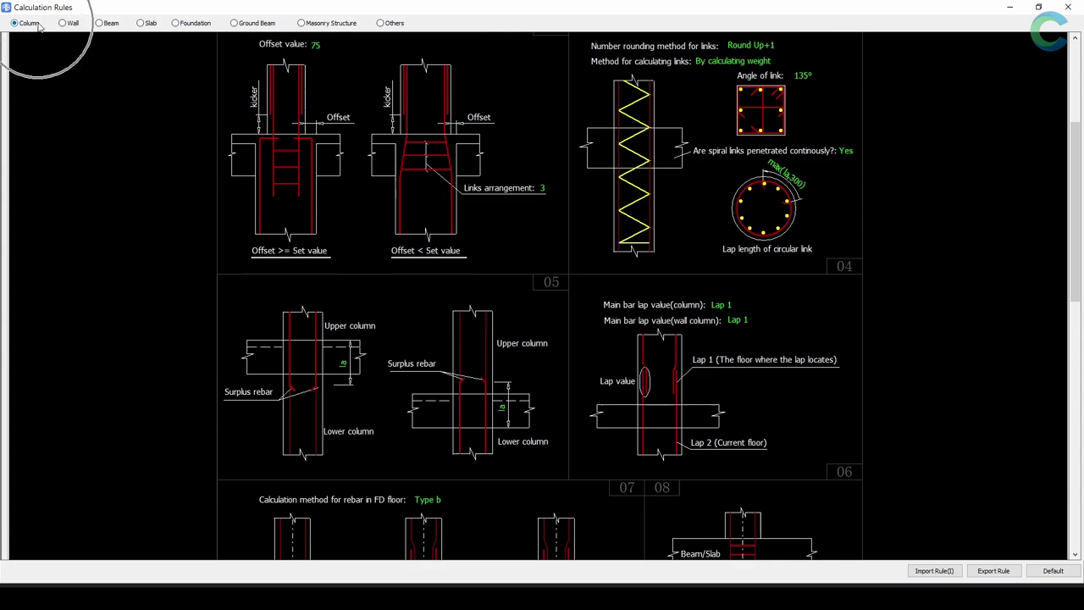
{"action": "left_click", "coordinate": [727, 311]}
{"action": "left_click", "coordinate": [734, 306]}
{"action": "left_click", "coordinate": [733, 330]}
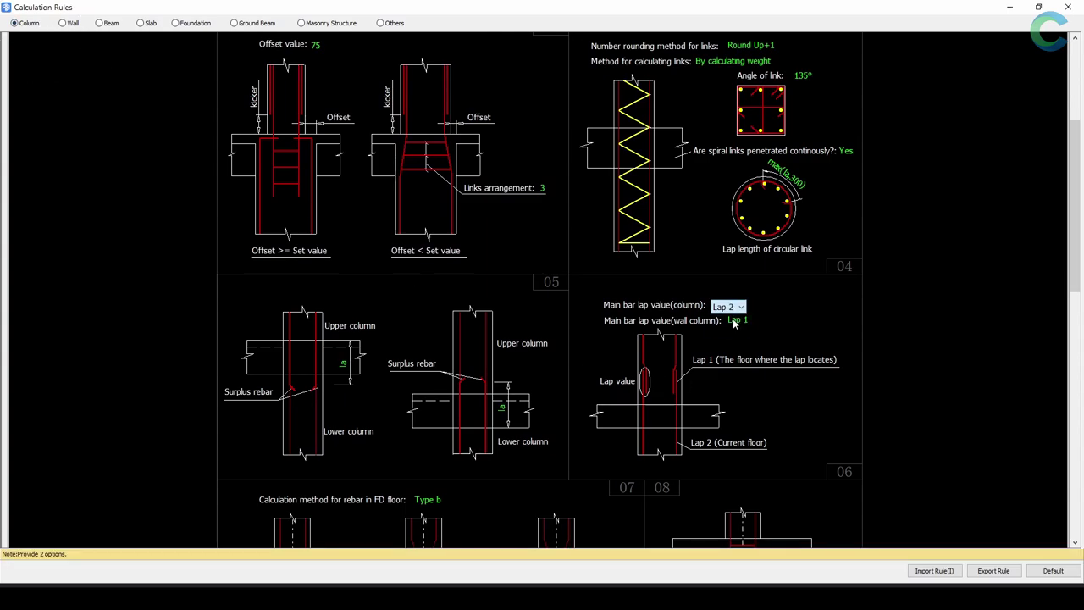
{"action": "left_click", "coordinate": [741, 324]}
{"action": "left_click", "coordinate": [756, 322]}
{"action": "left_click", "coordinate": [746, 343]}
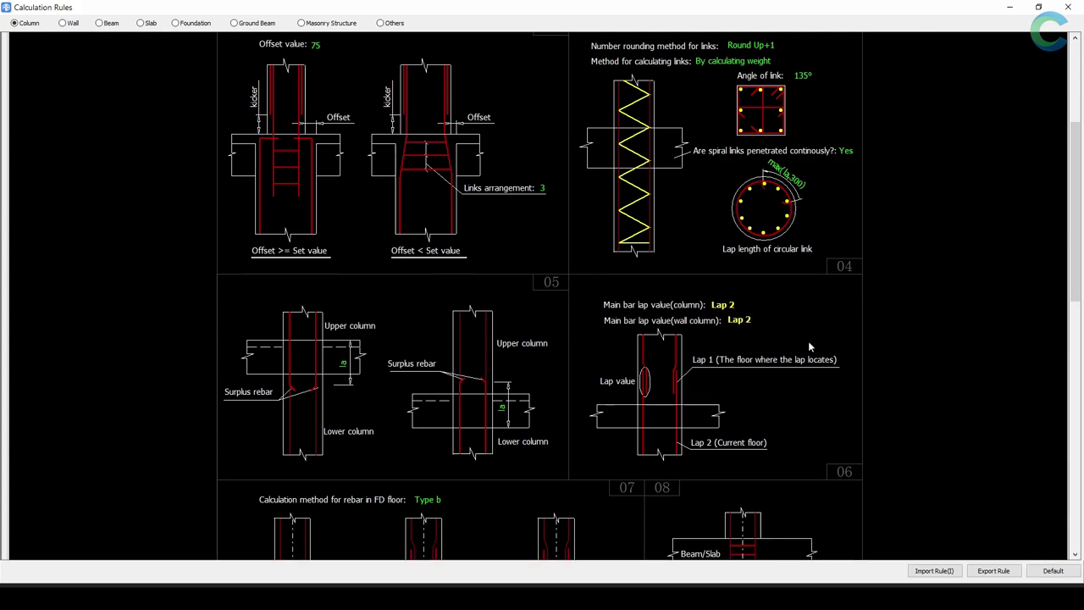
{"action": "left_click", "coordinate": [1068, 7]}
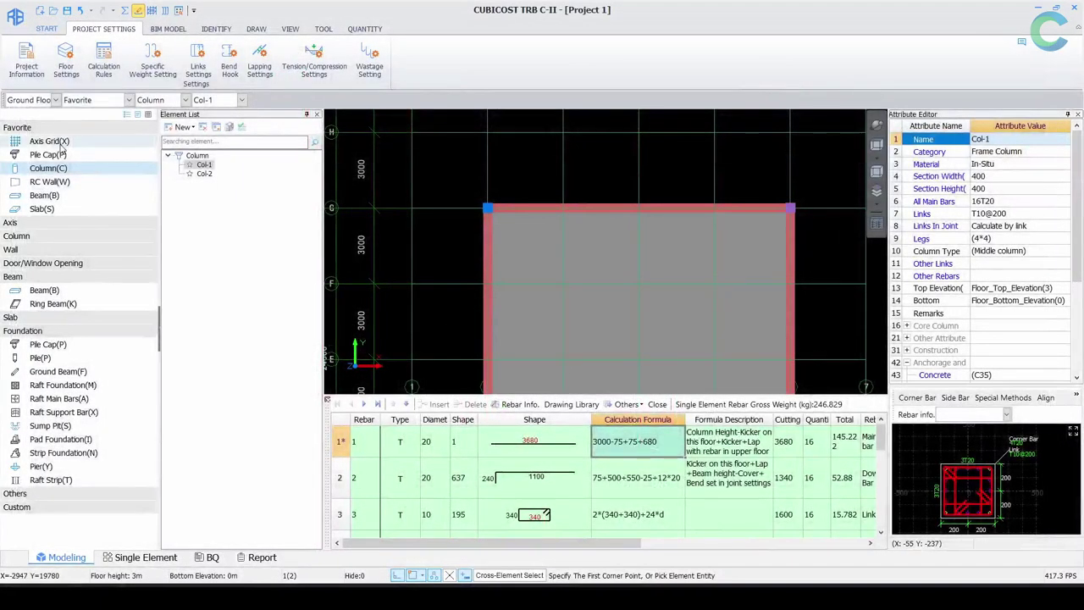
Reopen Floor Settings to view Floor 1's (34d) column lap, then launch Calculator
{"action": "left_click", "coordinate": [66, 70]}
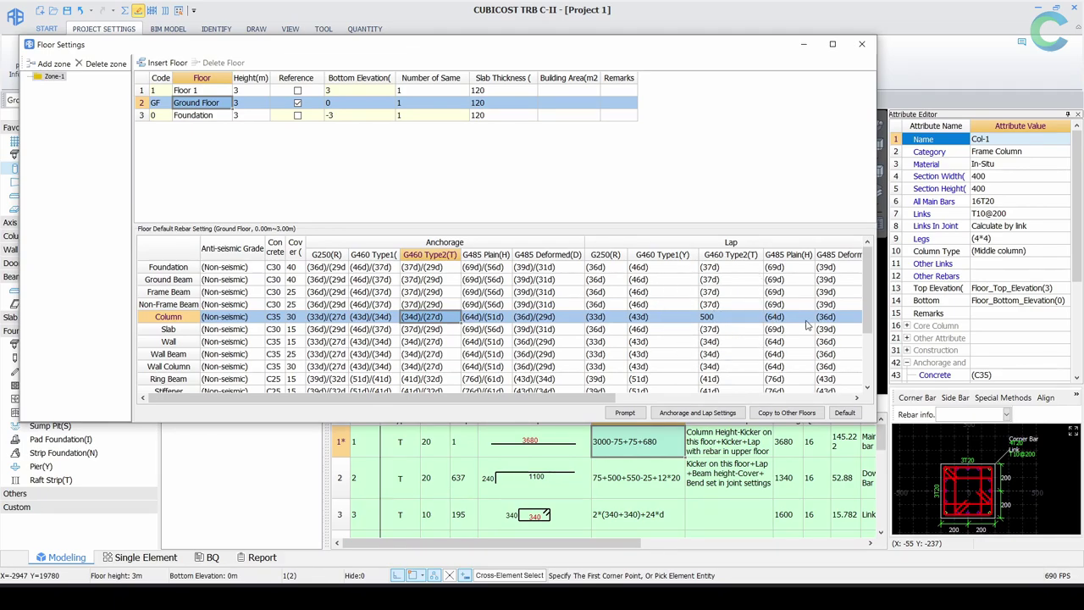
{"action": "left_click", "coordinate": [200, 92]}
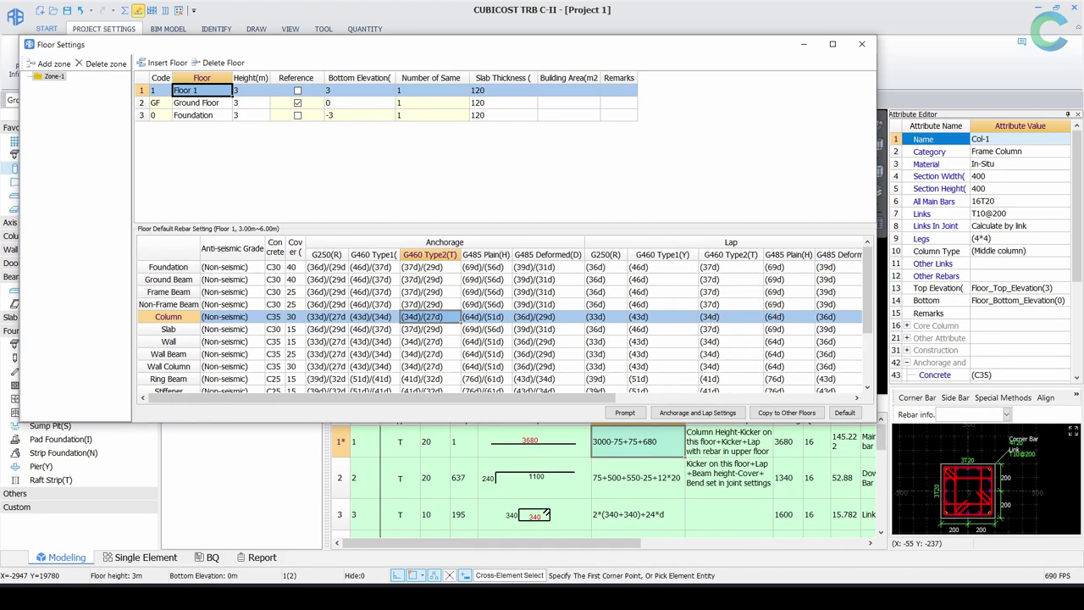
{"action": "key", "text": "XF86Calculator"}
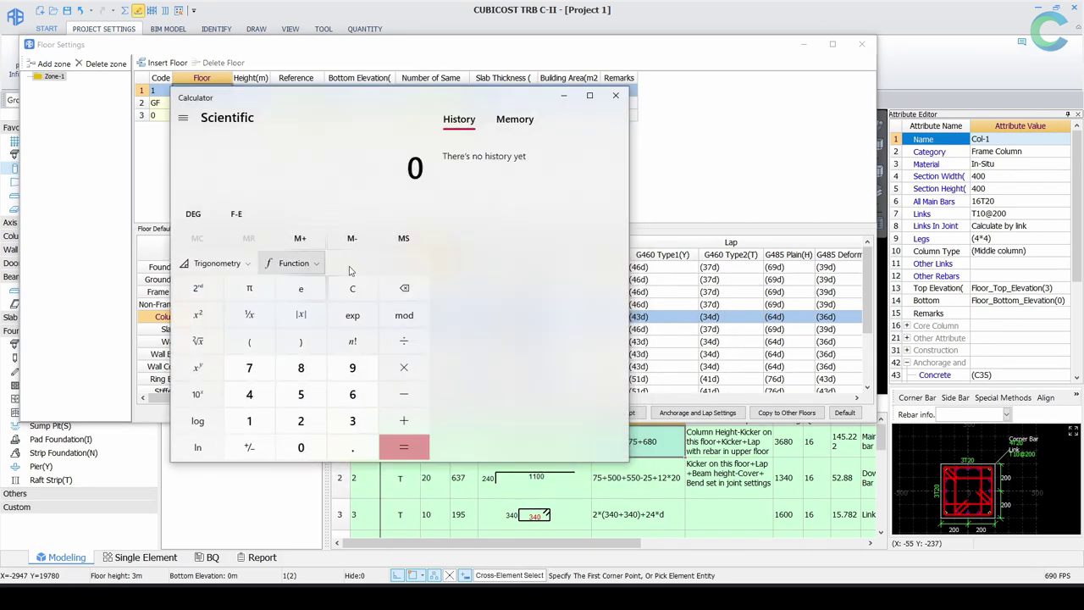
Compute 34 × 20 = 680 in Calculator to verify the lap, then close it
{"action": "left_click_drag", "start_coordinate": [369, 106], "coordinate": [300, 107]}
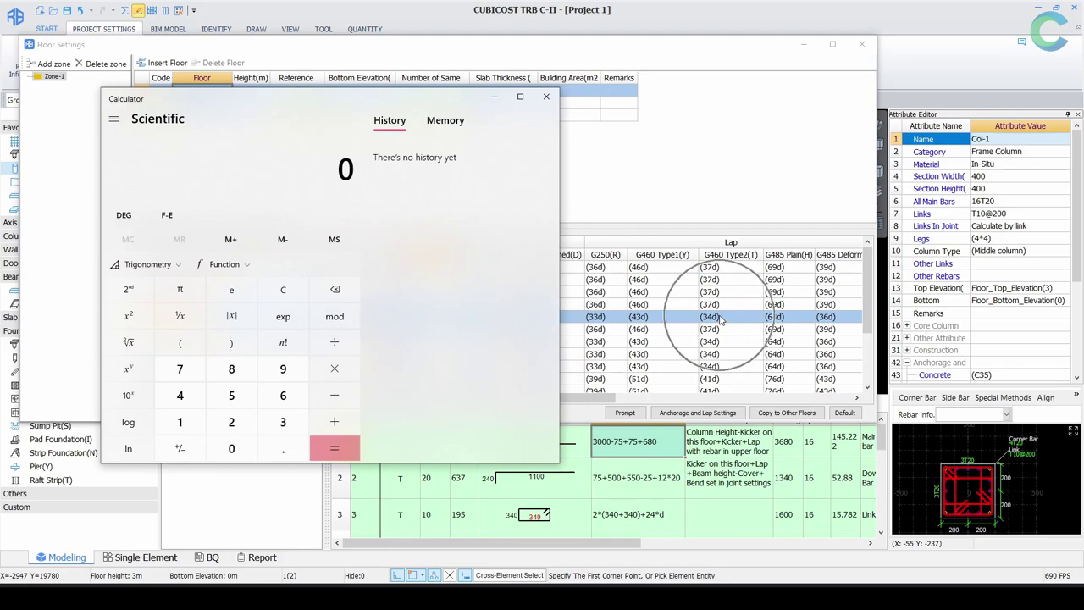
{"action": "left_click", "coordinate": [283, 422]}
{"action": "left_click", "coordinate": [179, 395]}
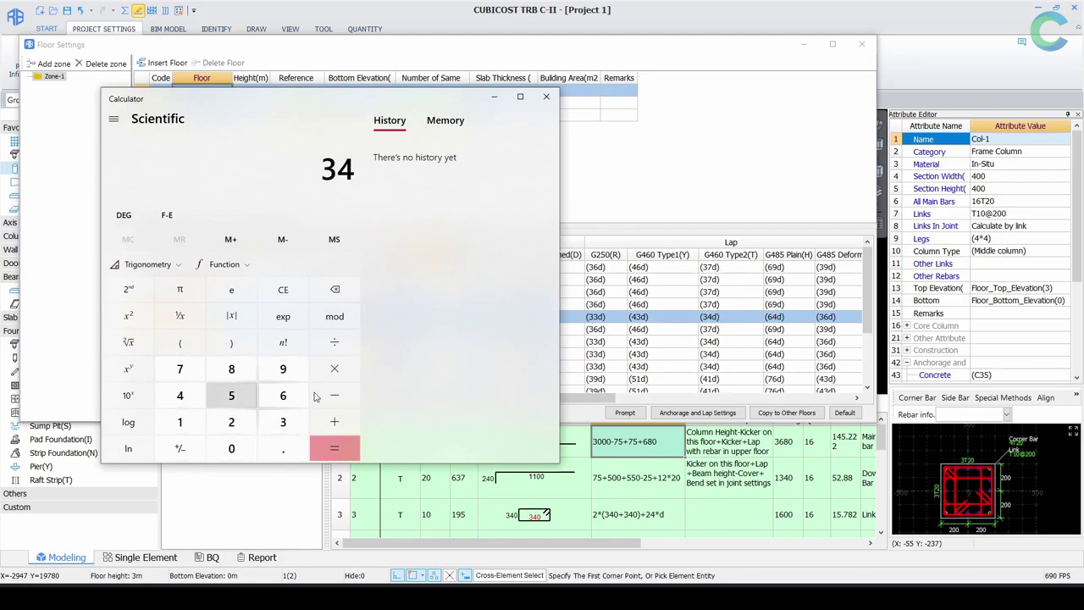
{"action": "left_click", "coordinate": [335, 369]}
{"action": "left_click", "coordinate": [231, 422]}
{"action": "left_click", "coordinate": [232, 448]}
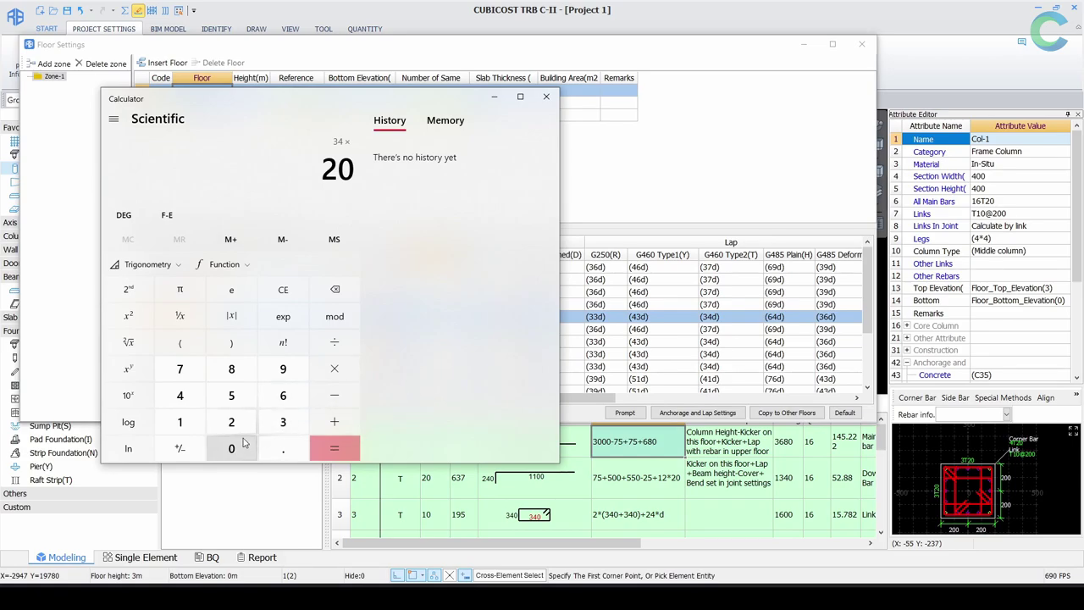
{"action": "left_click", "coordinate": [341, 448]}
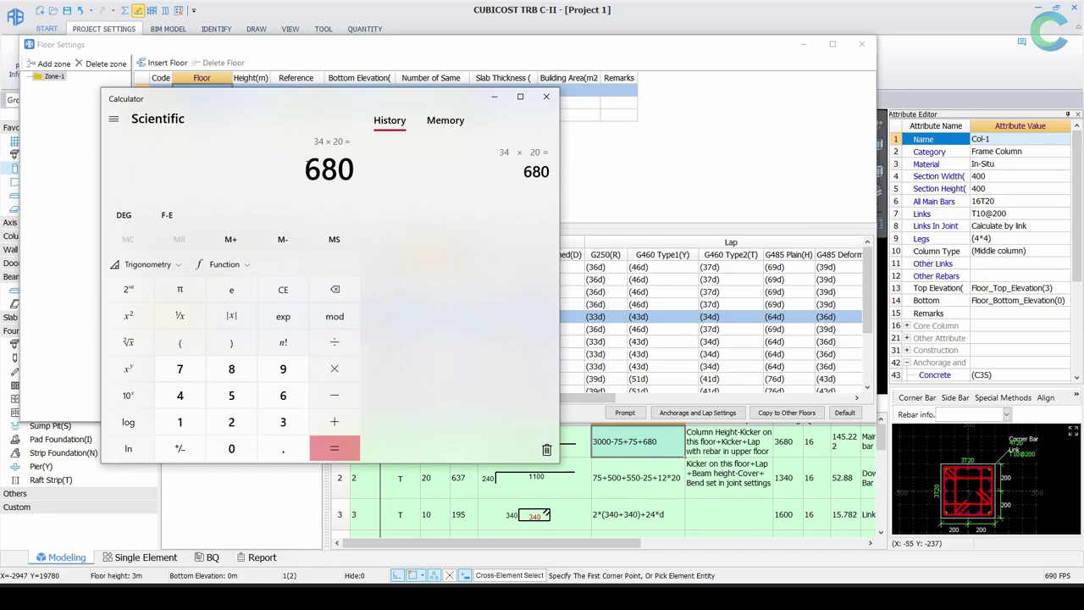
{"action": "left_click", "coordinate": [654, 453]}
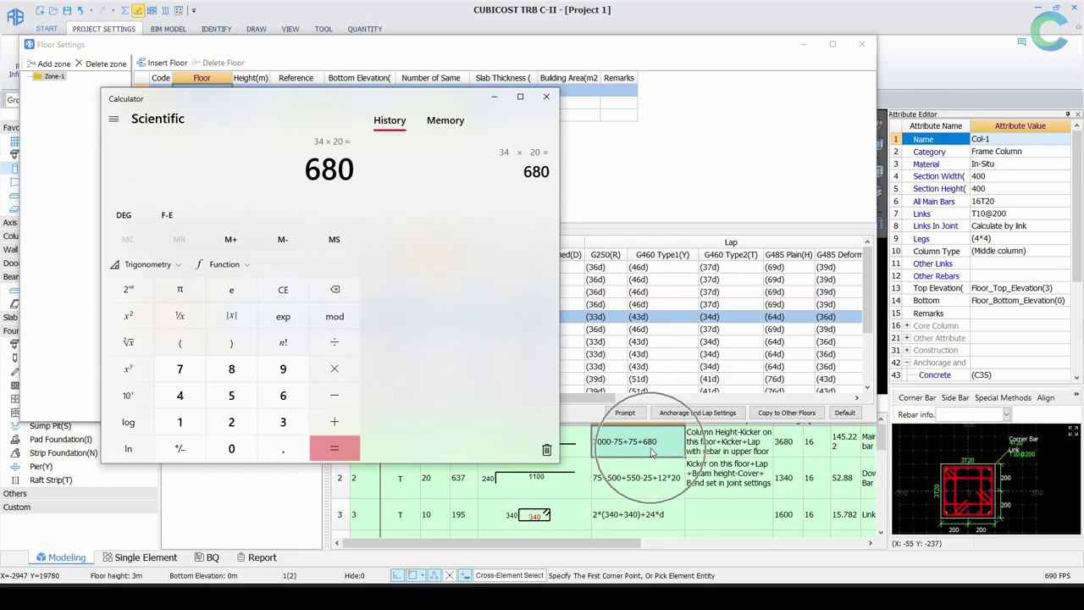
{"action": "left_click", "coordinate": [546, 95]}
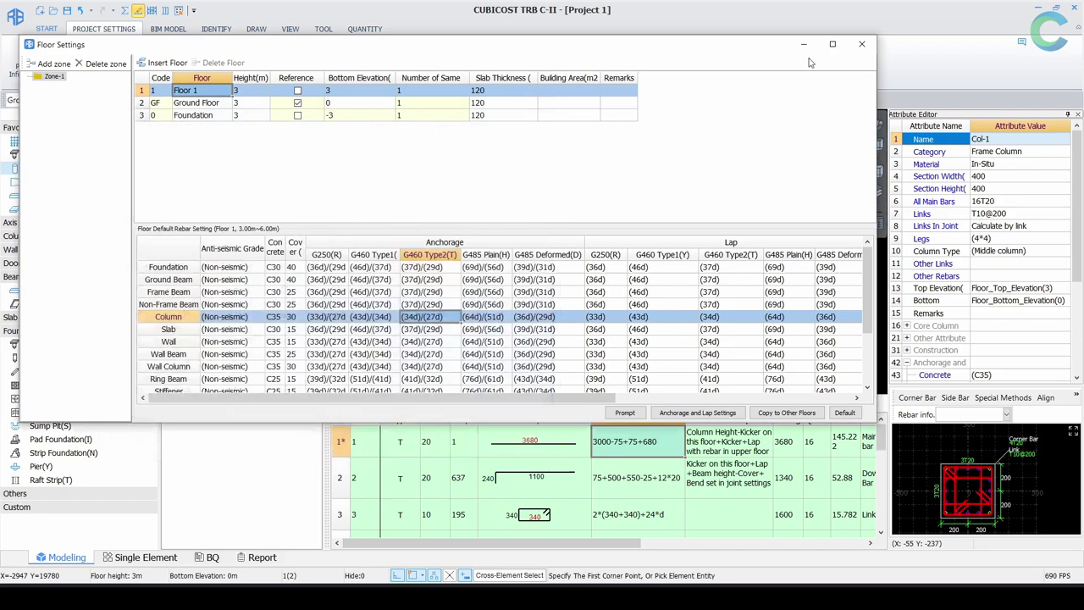
Recalculate Col-1 and confirm its main bar laps 500, cutting at 3500 for 239.726 kg
{"action": "left_click", "coordinate": [861, 43]}
{"action": "right_click", "coordinate": [489, 209]}
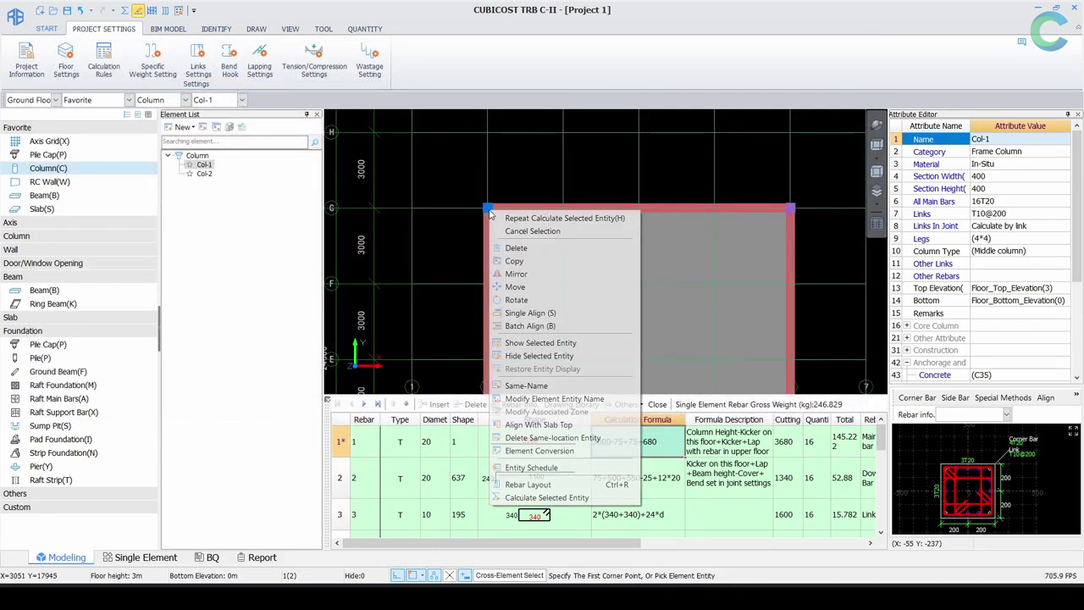
{"action": "left_click", "coordinate": [560, 497]}
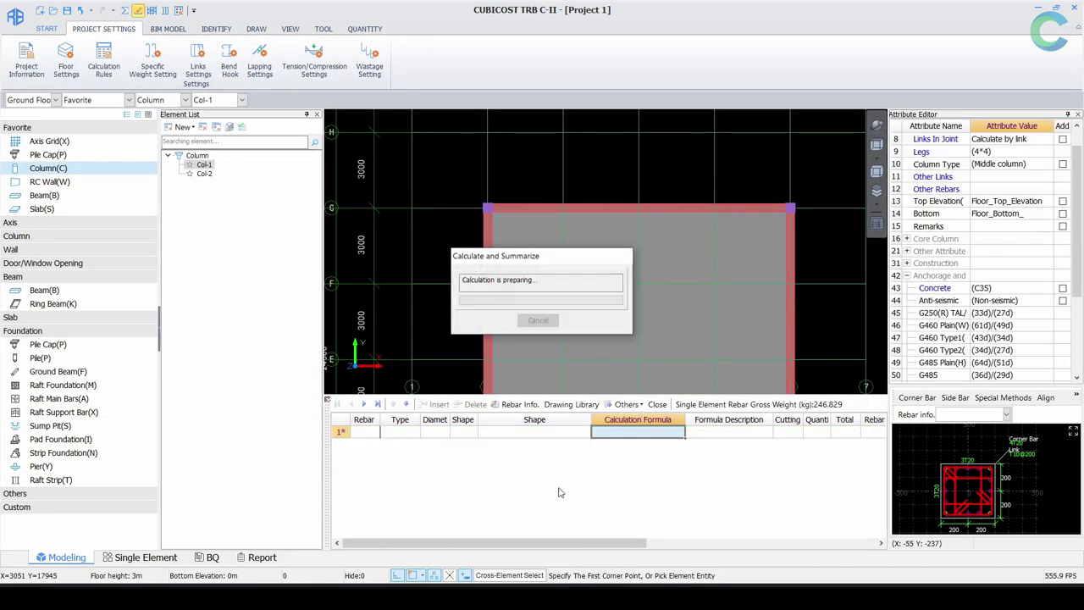
{"action": "left_click", "coordinate": [550, 321]}
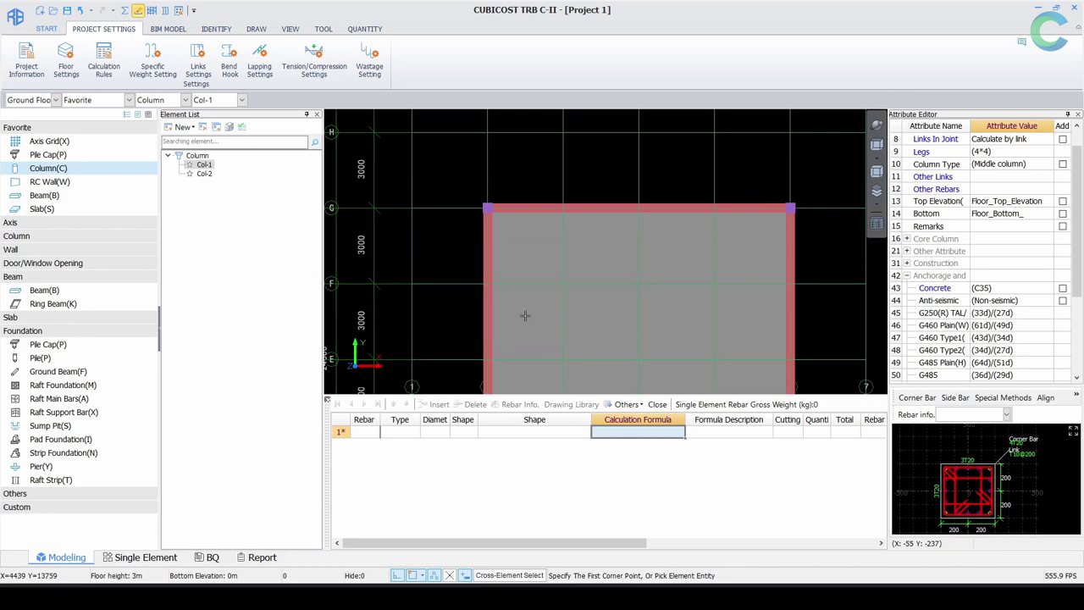
{"action": "left_click", "coordinate": [493, 213]}
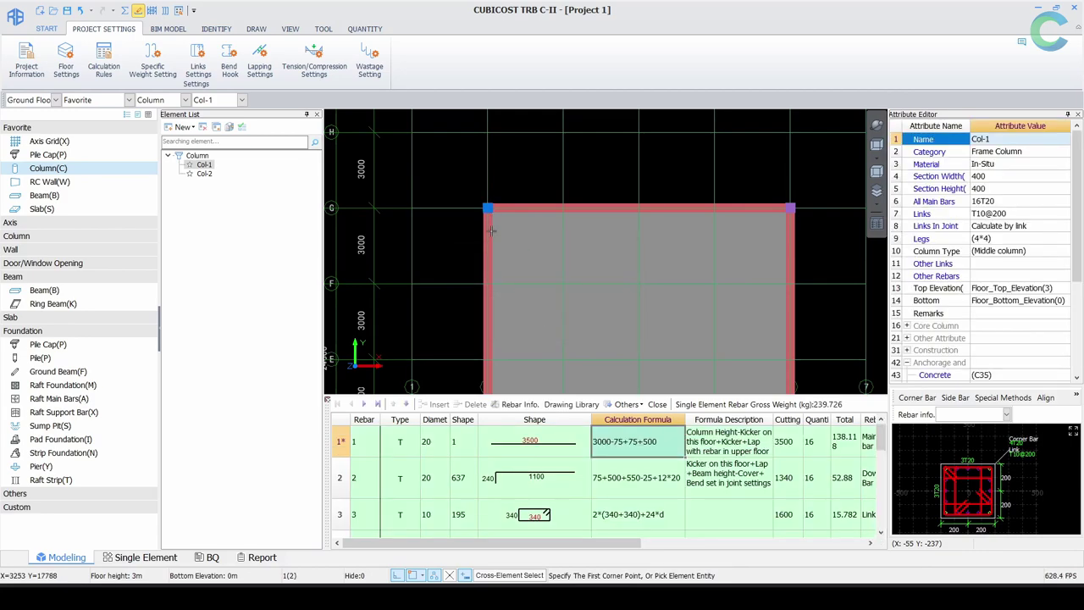
{"action": "left_click", "coordinate": [658, 450]}
{"action": "key", "text": "Escape"}
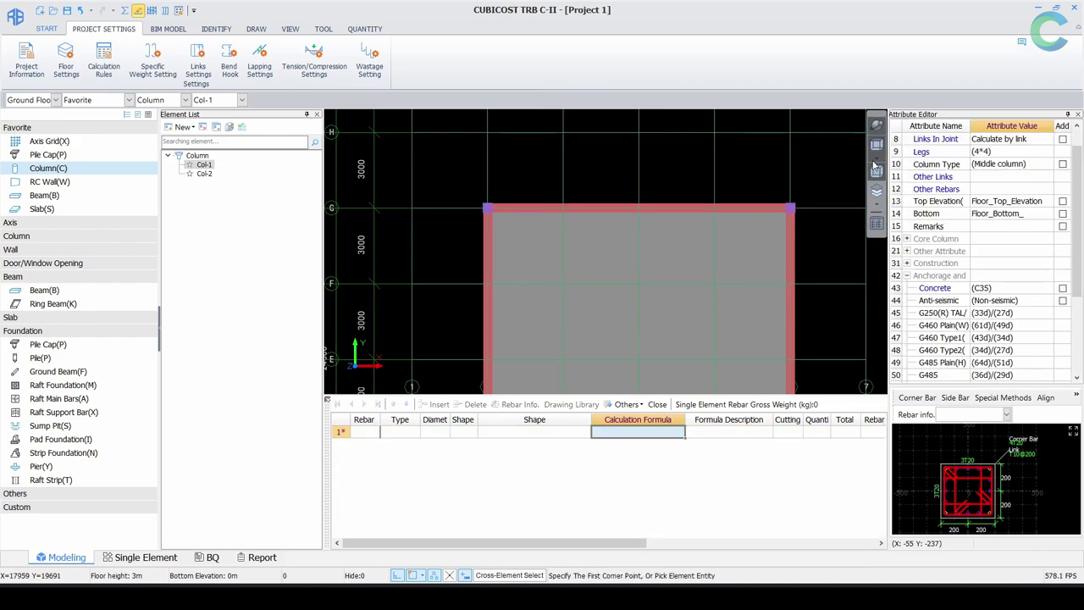
Change the selected column's G460 Type2 lap attribute from (500) to 450
{"action": "left_click", "coordinate": [926, 121]}
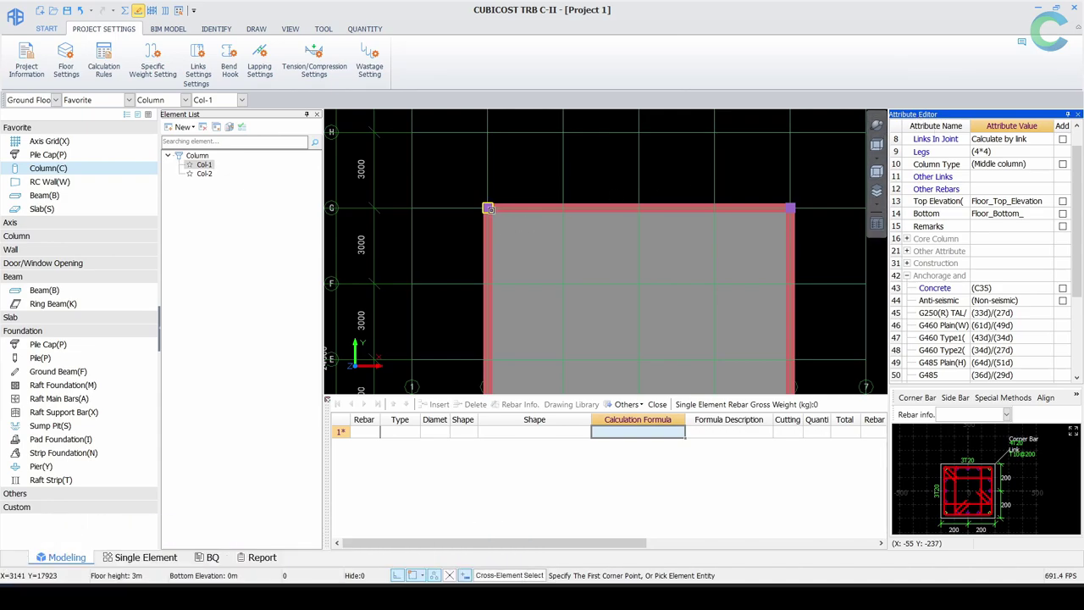
{"action": "left_click", "coordinate": [488, 208]}
{"action": "left_click", "coordinate": [791, 205]}
{"action": "left_click", "coordinate": [790, 206]}
{"action": "scroll", "coordinate": [1080, 167], "scroll_direction": "down", "scroll_amount": 4}
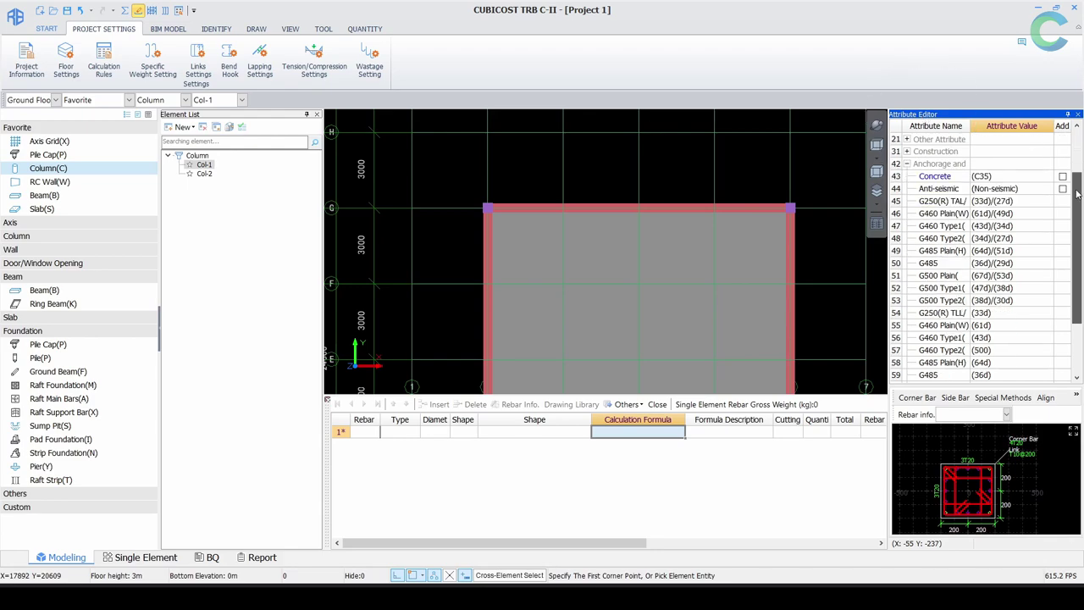
{"action": "left_click", "coordinate": [957, 166]}
{"action": "left_click", "coordinate": [957, 166]}
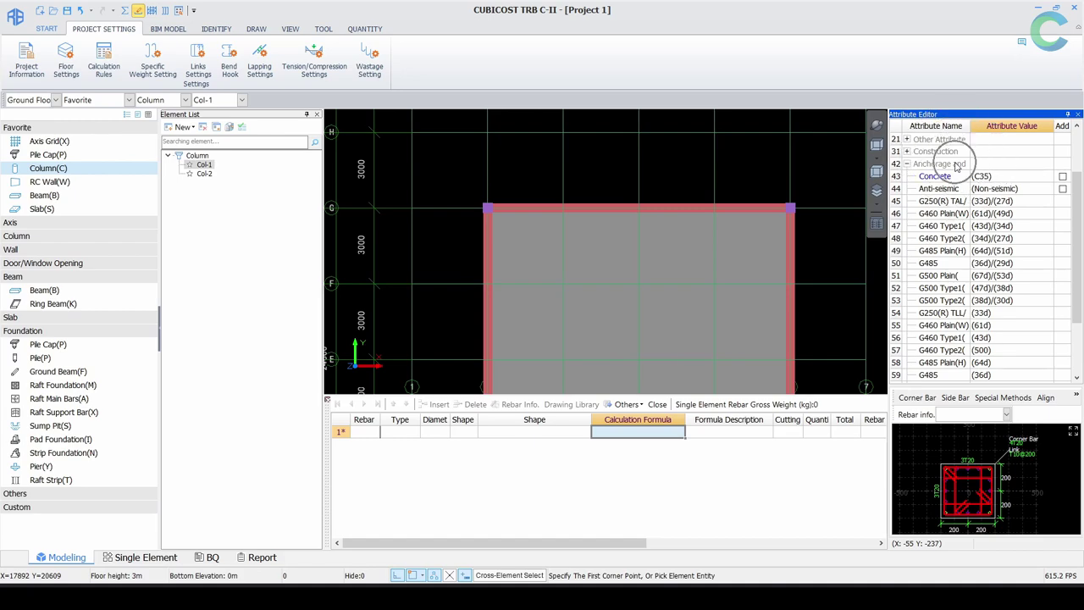
{"action": "left_click", "coordinate": [791, 209]}
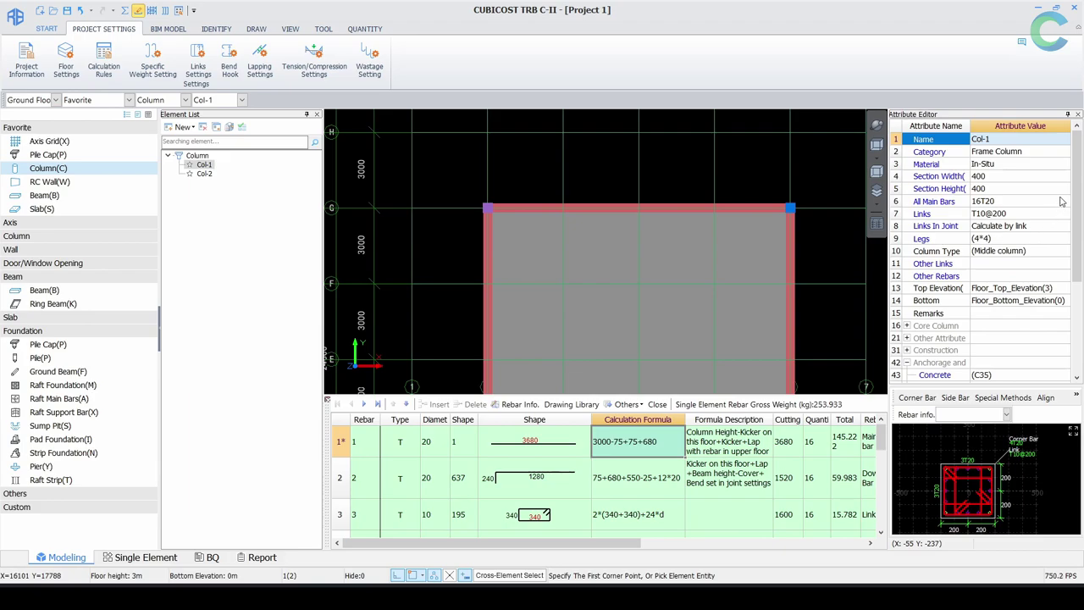
{"action": "scroll", "coordinate": [1061, 201], "scroll_direction": "down", "scroll_amount": 6}
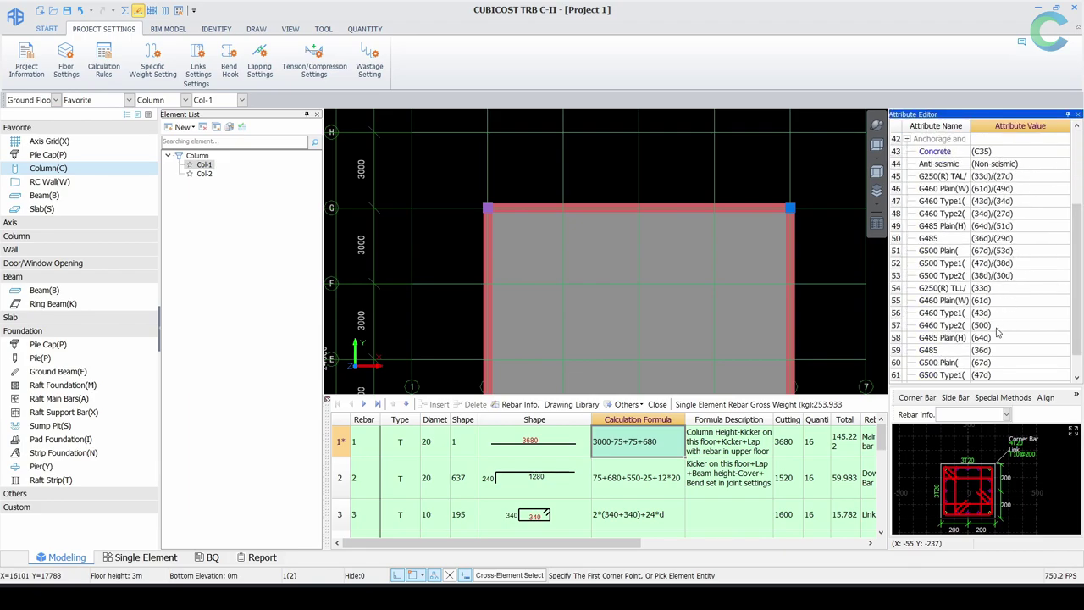
{"action": "left_click", "coordinate": [997, 328]}
{"action": "key", "text": "BackSpace"}
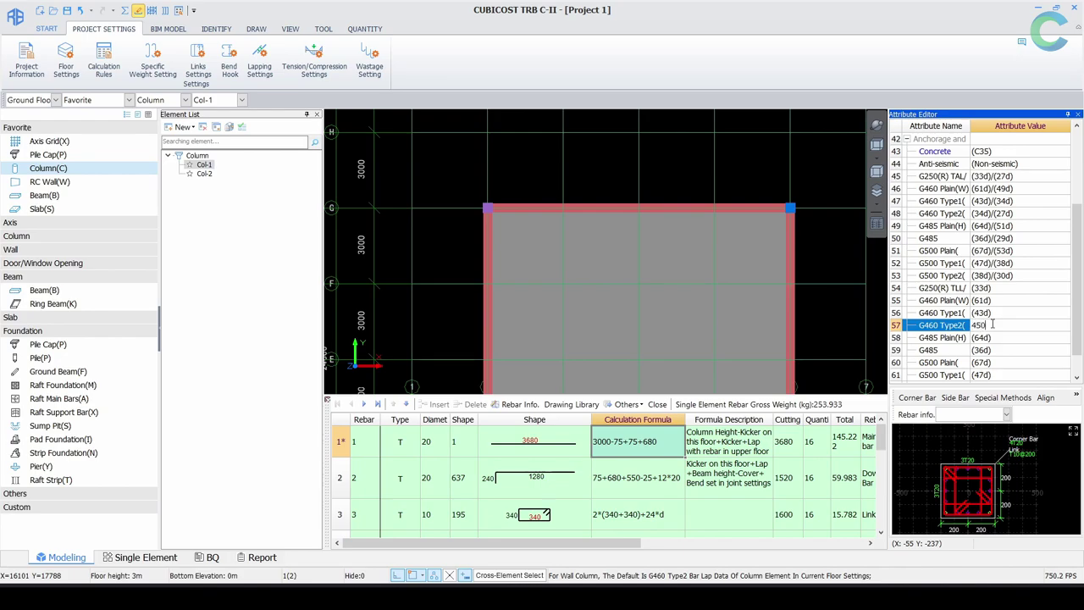
Recalculate the column: main bar 3450, dowel 1050, 235.78 kg total
{"action": "right_click", "coordinate": [789, 212]}
{"action": "left_click", "coordinate": [847, 497]}
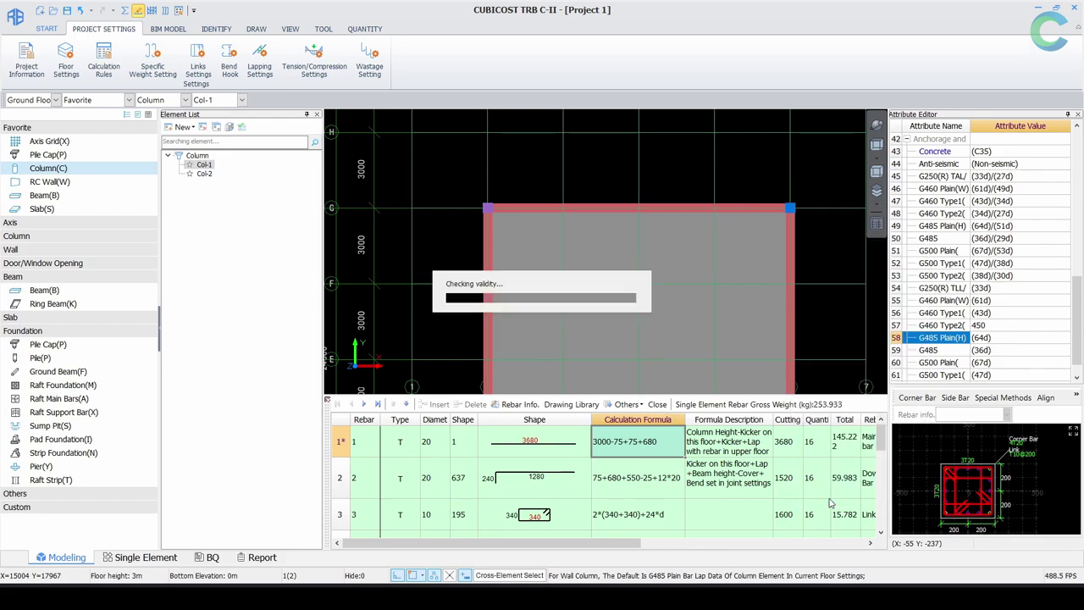
{"action": "left_click", "coordinate": [538, 320]}
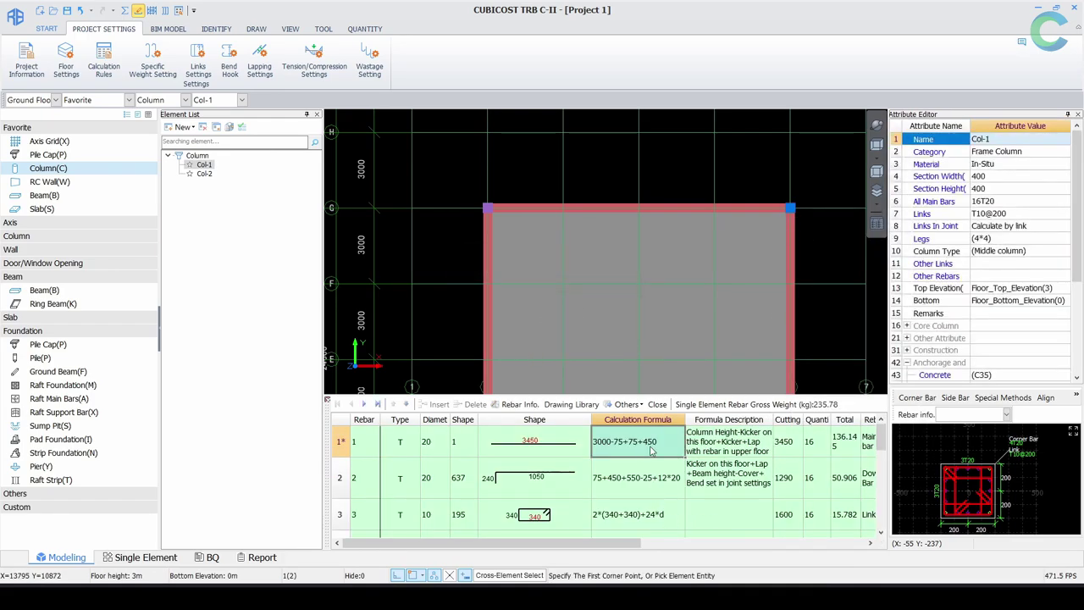
Compare rebar tables of the original Col-1 (500 lap) and the edited column (450 lap)
{"action": "key", "text": "Escape"}
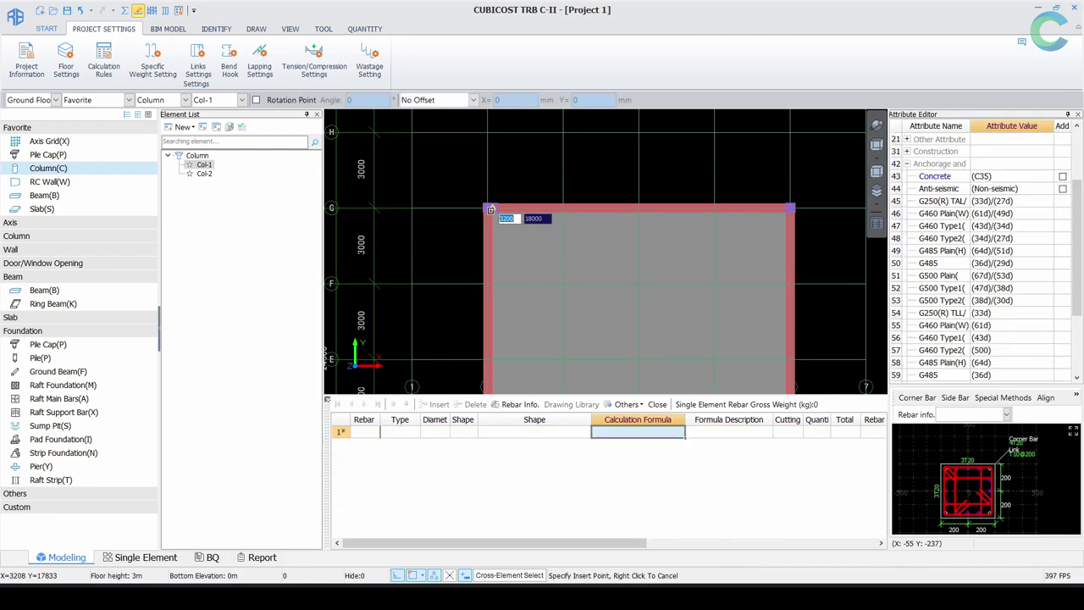
{"action": "left_click", "coordinate": [476, 206]}
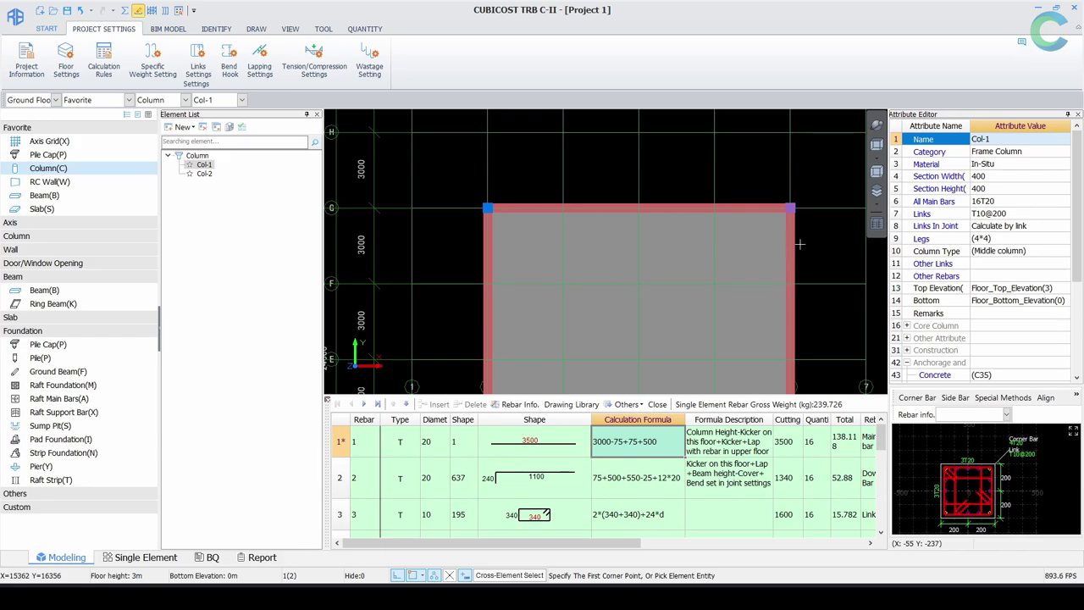
{"action": "left_click", "coordinate": [796, 212]}
{"action": "left_click", "coordinate": [795, 210]}
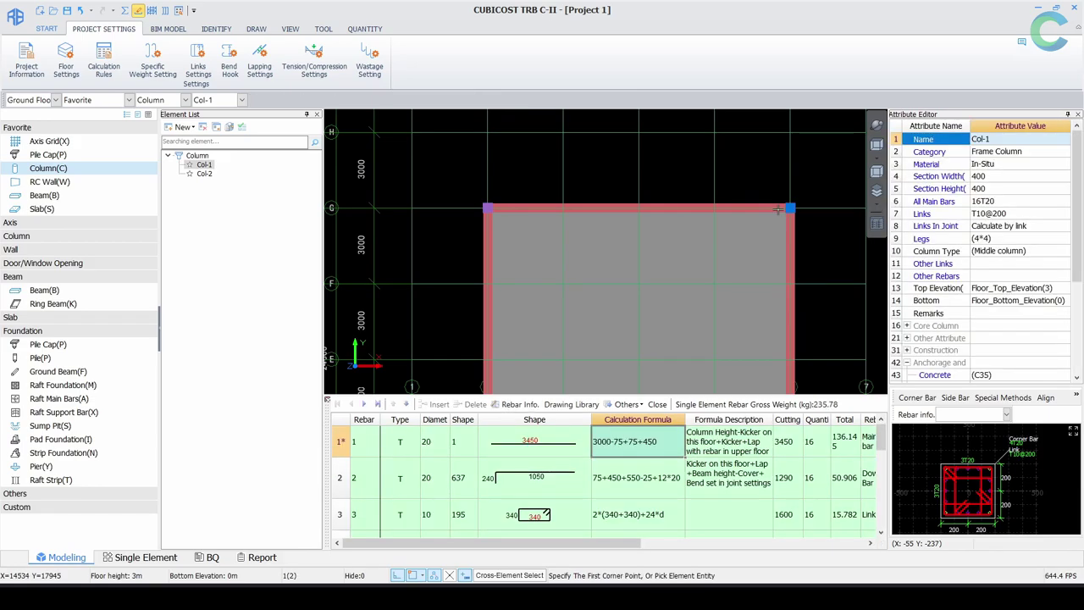
{"action": "left_click", "coordinate": [950, 124]}
Cancel the column selection with Esc to clear its rebar table
{"action": "key", "text": "Escape"}
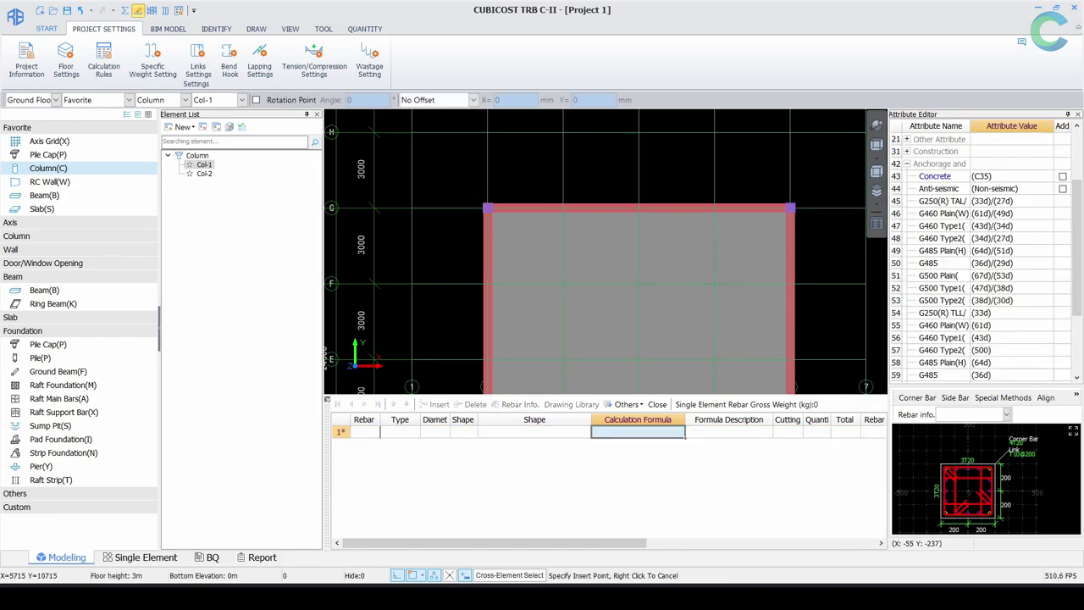